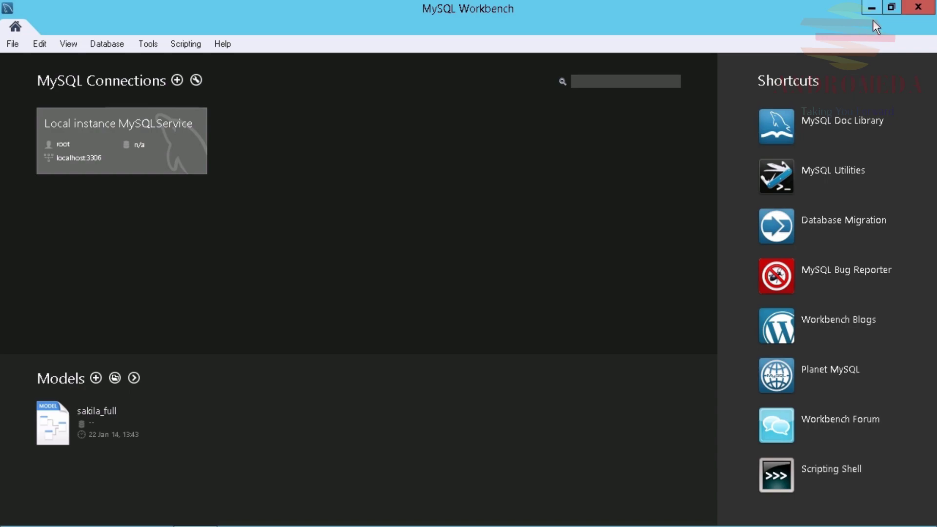
Search the installed applications for "mysql" and return to the MySQL Workbench home screen.
left_click(876, 11)
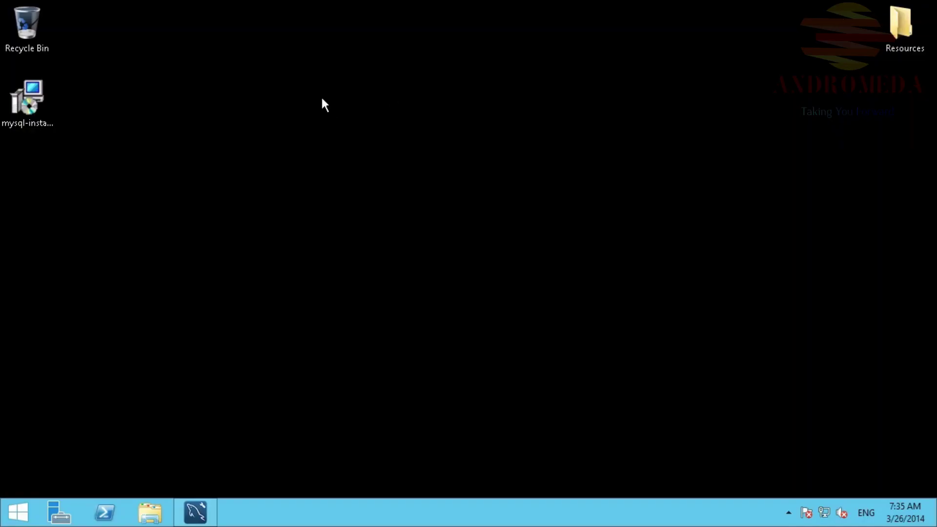
left_click(19, 520)
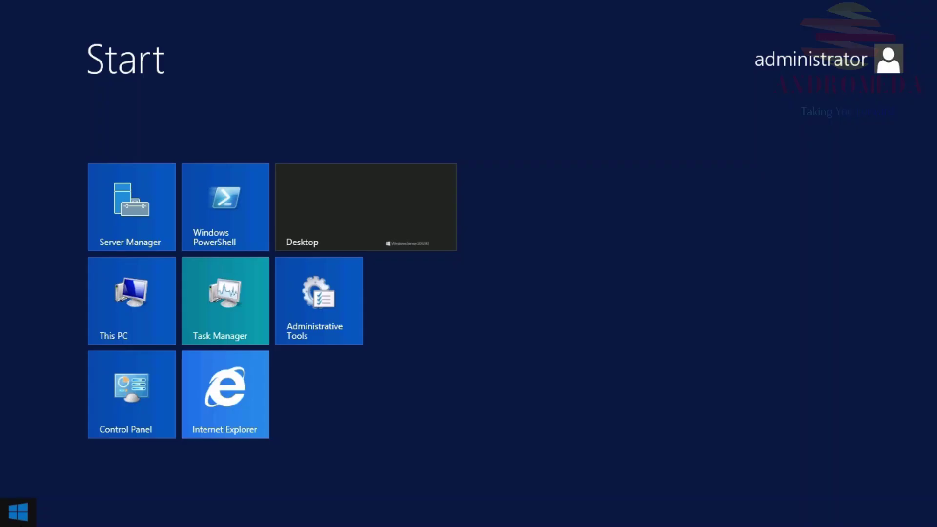
type("mysql Workbench 6.0 CE")
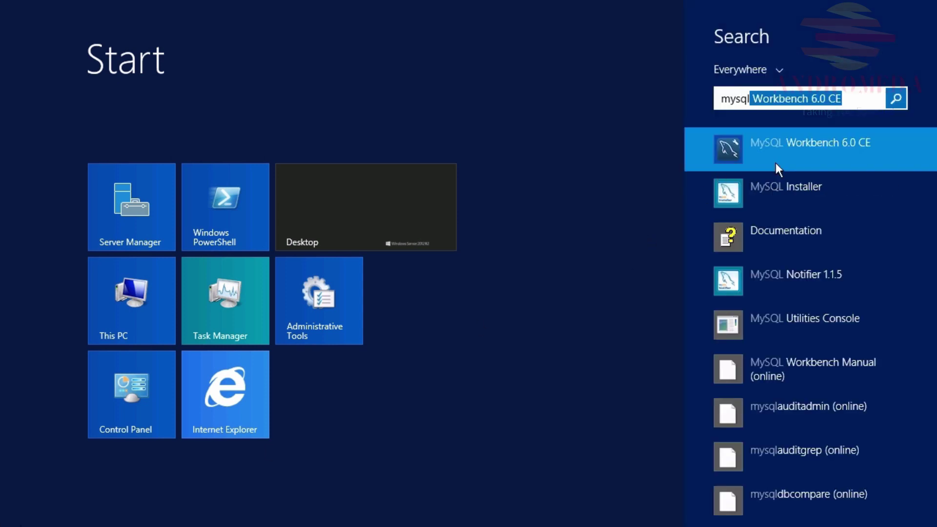
left_click(338, 246)
left_click(340, 246)
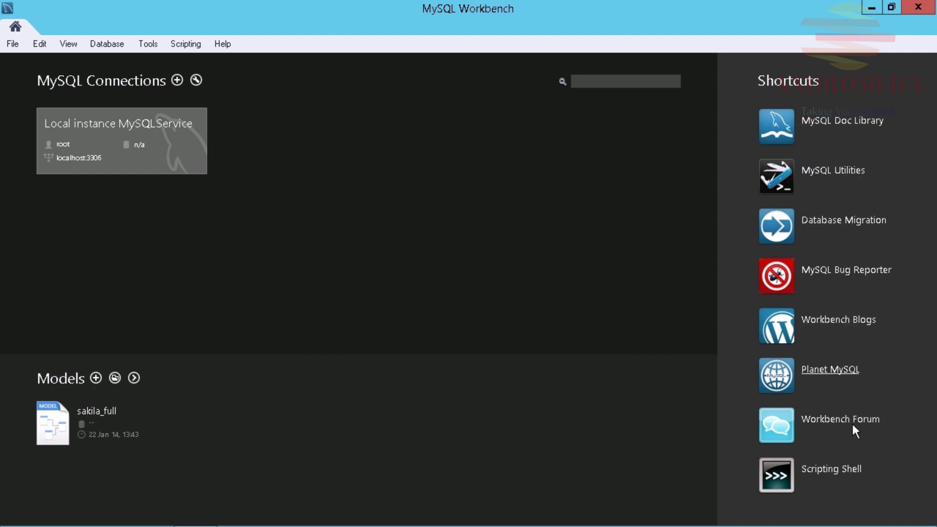
Open the Getting Started Tutorial chapter in the MySQL Doc Library, read it, and close the library.
left_click(878, 130)
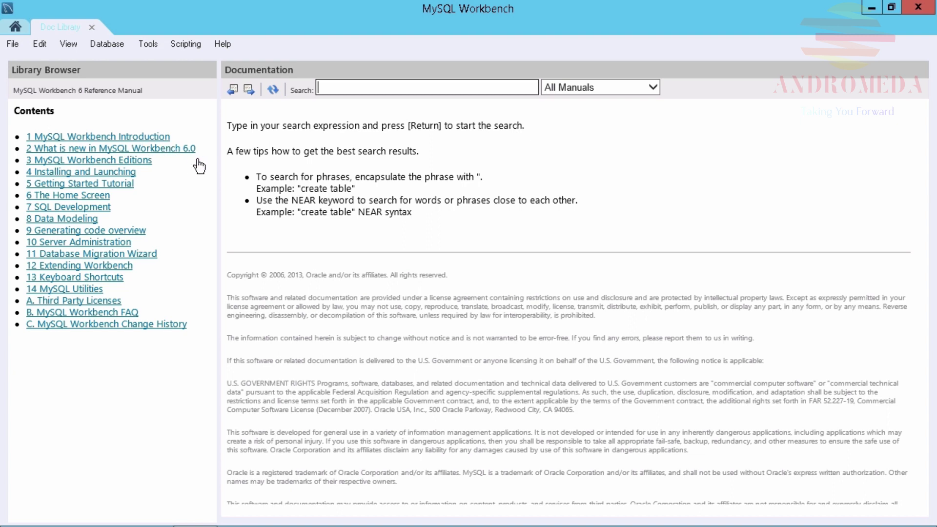
left_click(126, 184)
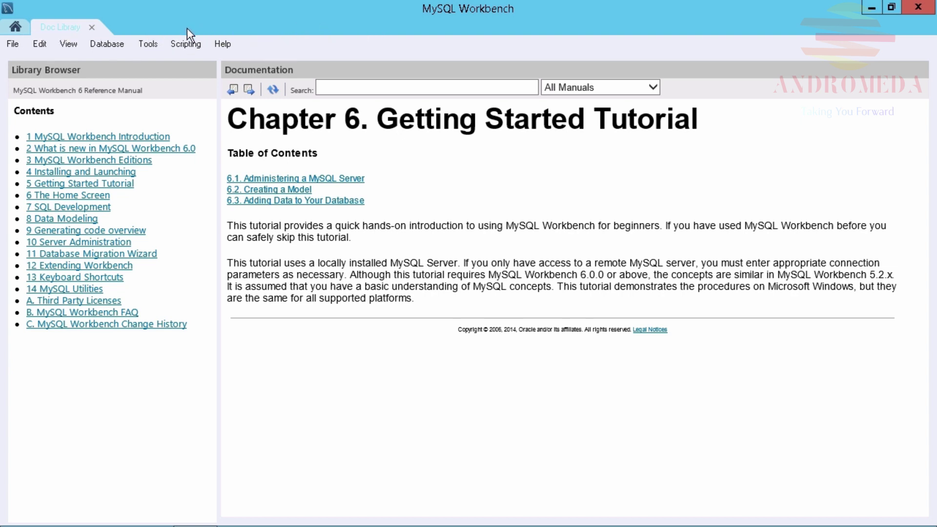
left_click(93, 28)
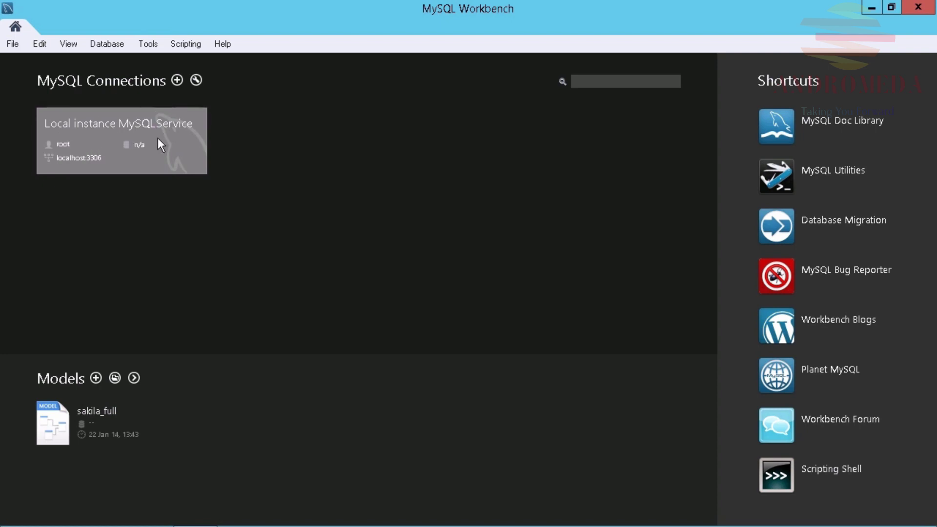
Review the setup options for a new connection, including the Local Socket/Pipe method, and cancel without creating it.
mouse_move(174, 132)
left_click(183, 84)
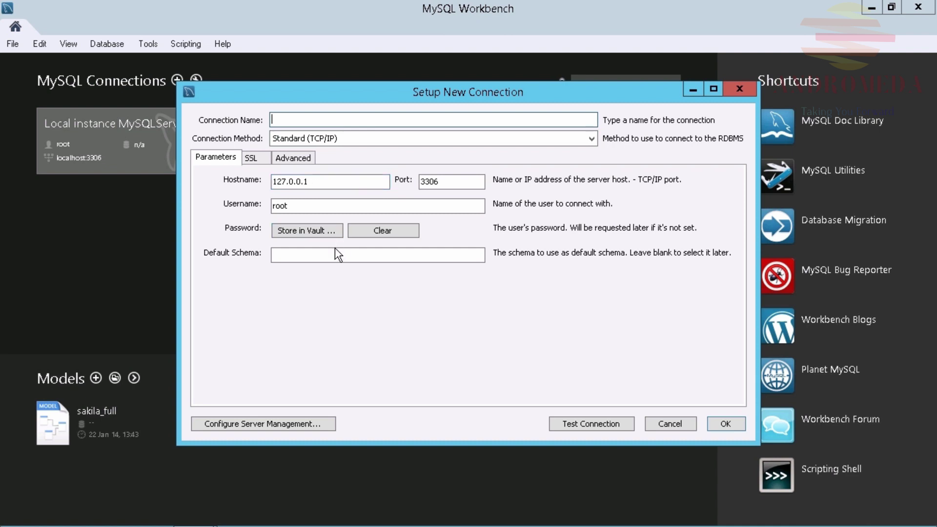
left_click(597, 144)
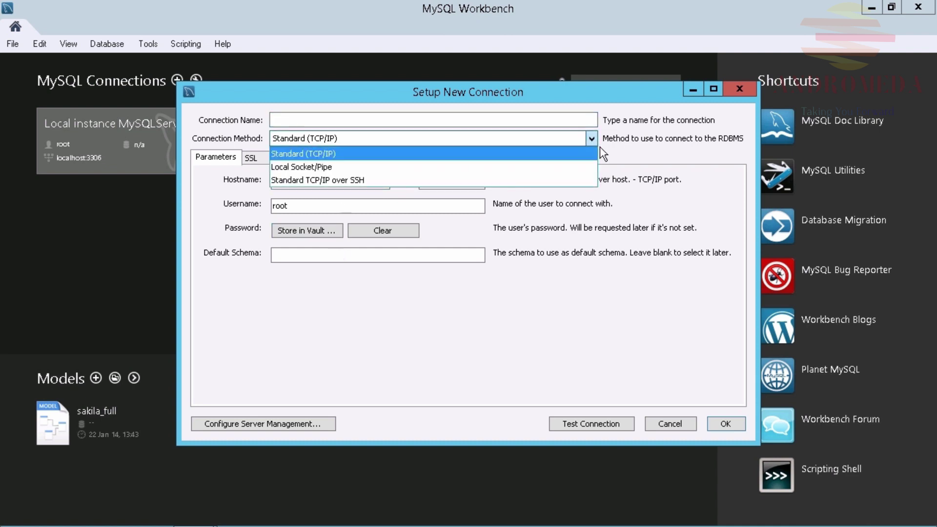
left_click(310, 167)
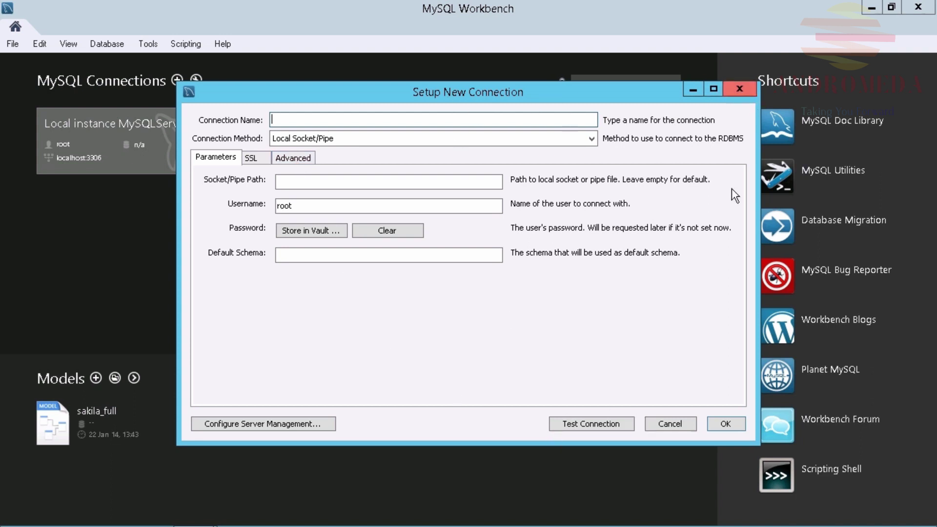
left_click(680, 433)
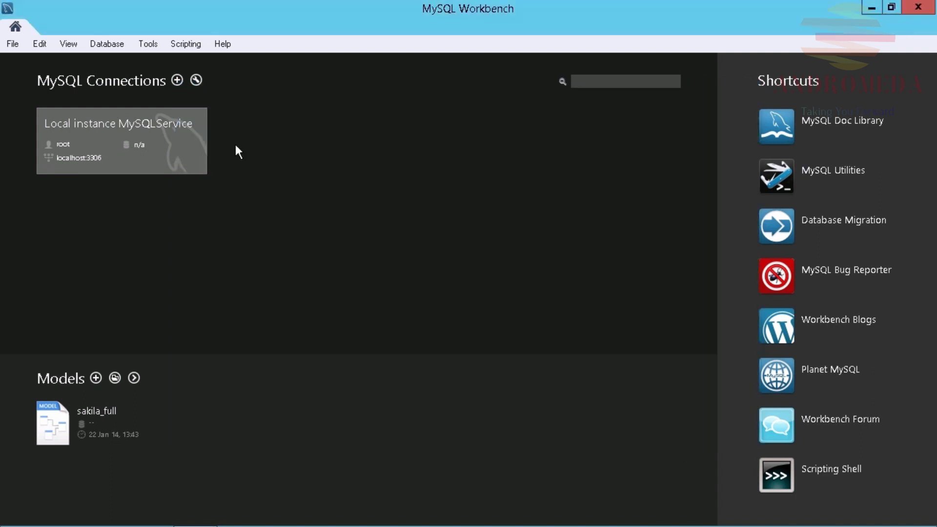
Review the details of the Local instance MySQLService connection and connect to it by entering the account password with saving in the vault enabled.
left_click(201, 128)
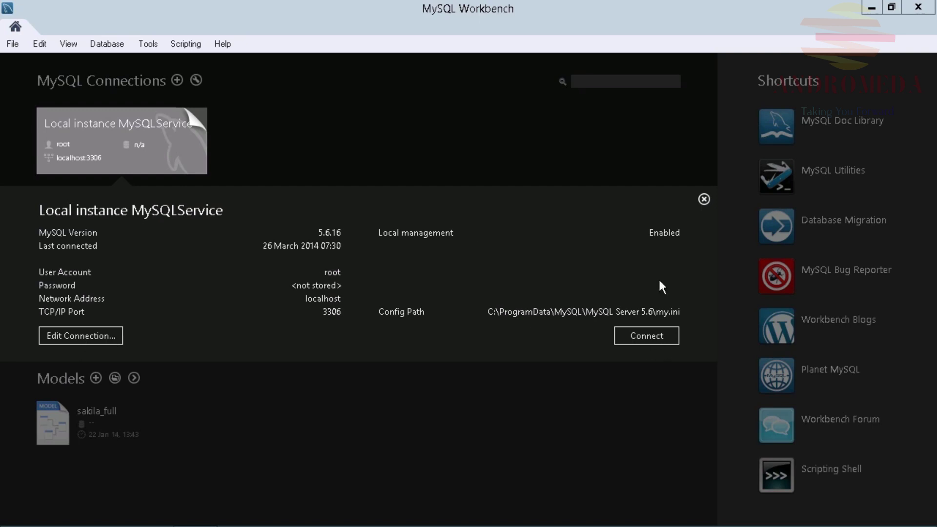
left_click(704, 199)
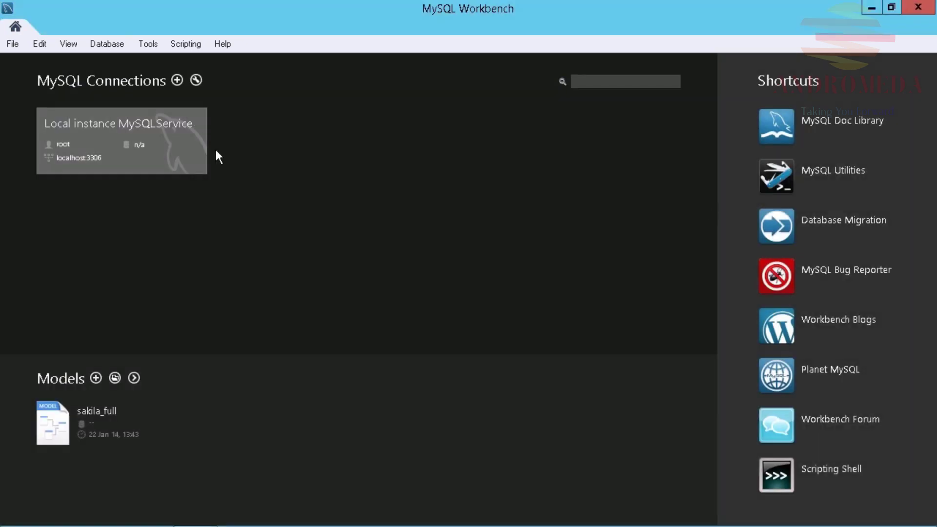
left_click(122, 153)
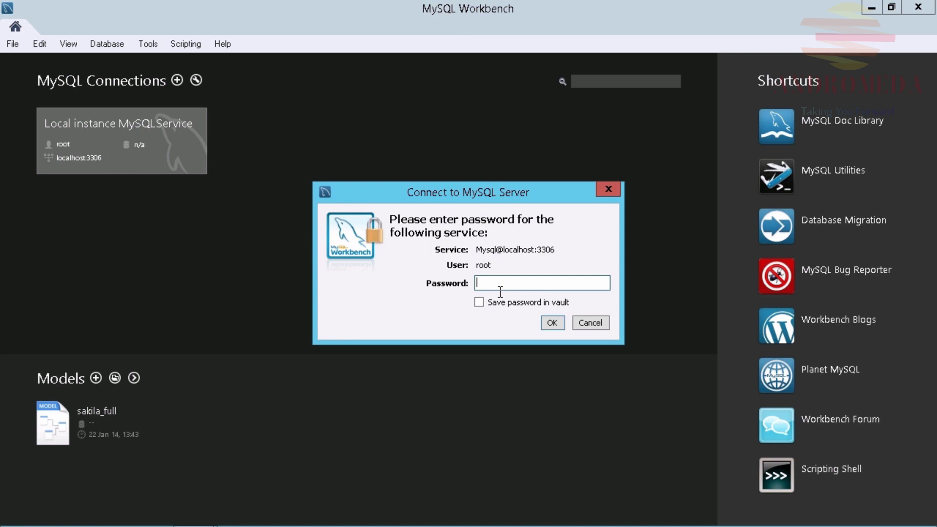
type("********")
left_click(478, 302)
left_click(559, 327)
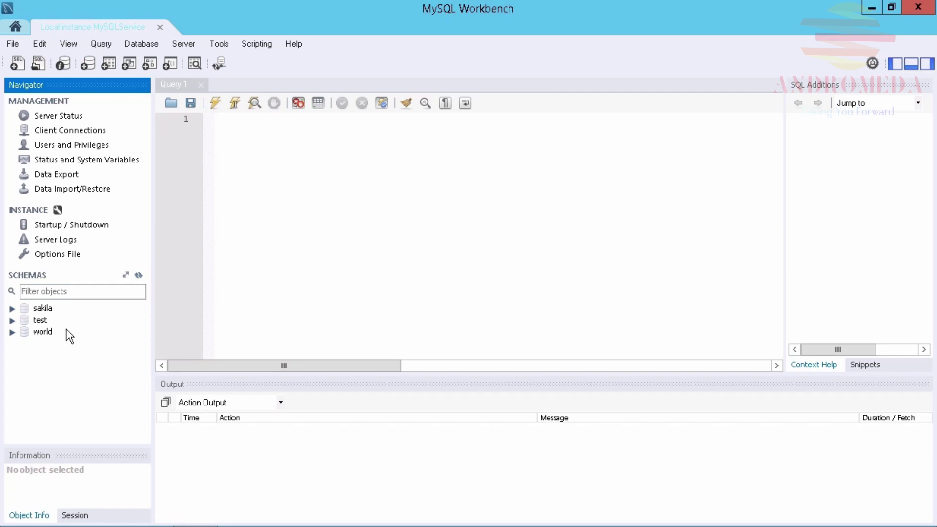
Examine the instance's Server Status, Client Connections, and Users and Privileges pages.
left_click(72, 124)
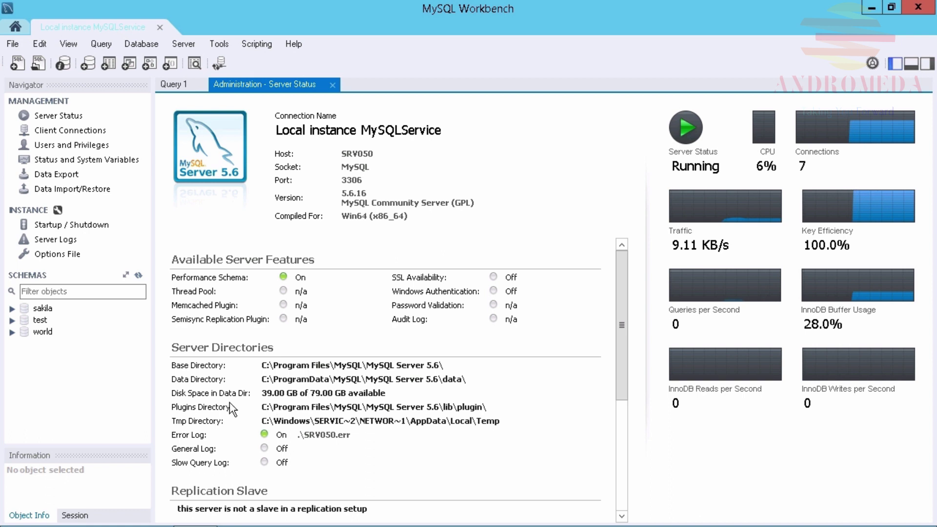
left_click_drag(630, 383, 638, 352)
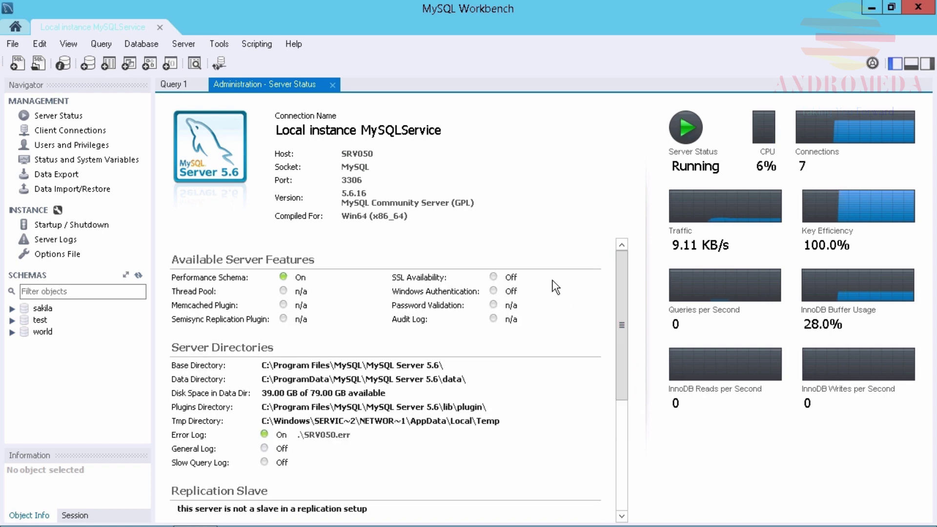
left_click(98, 137)
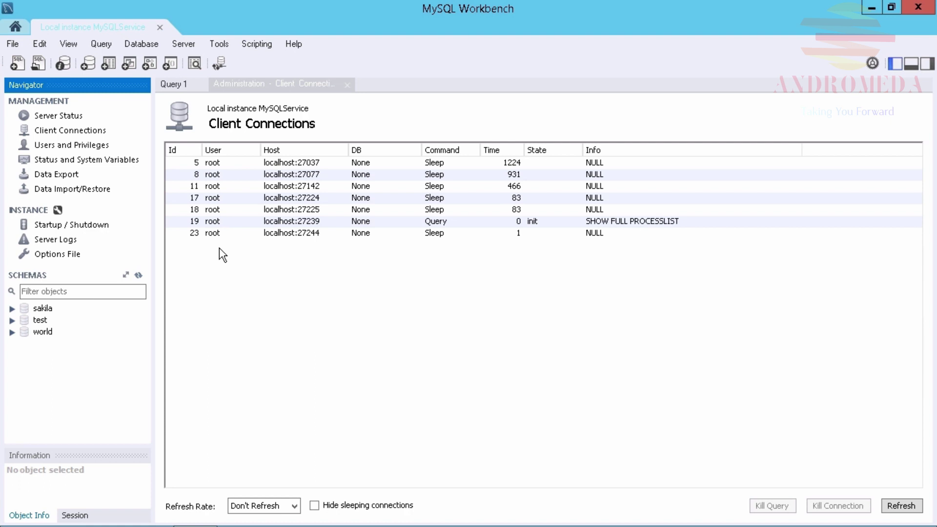
left_click(91, 152)
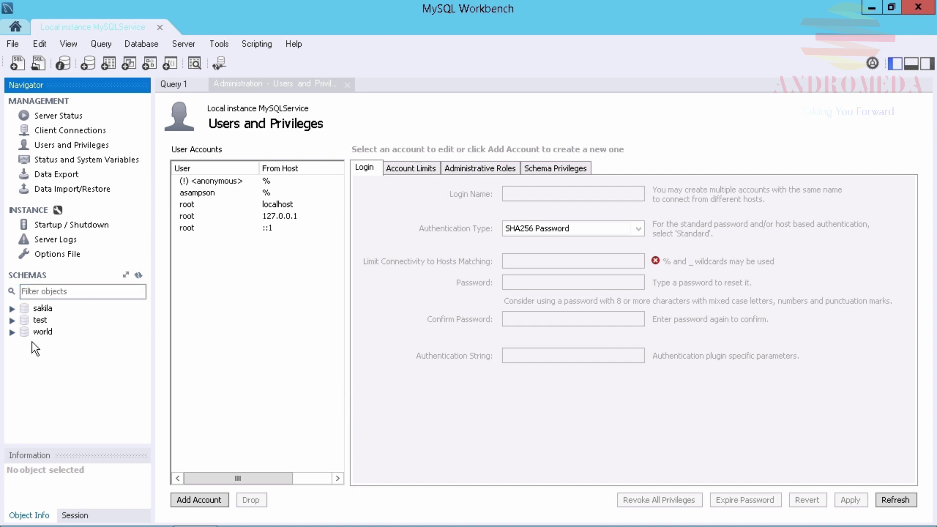
Expand the test schema to inspect its object groups and collapse it again.
left_click(13, 320)
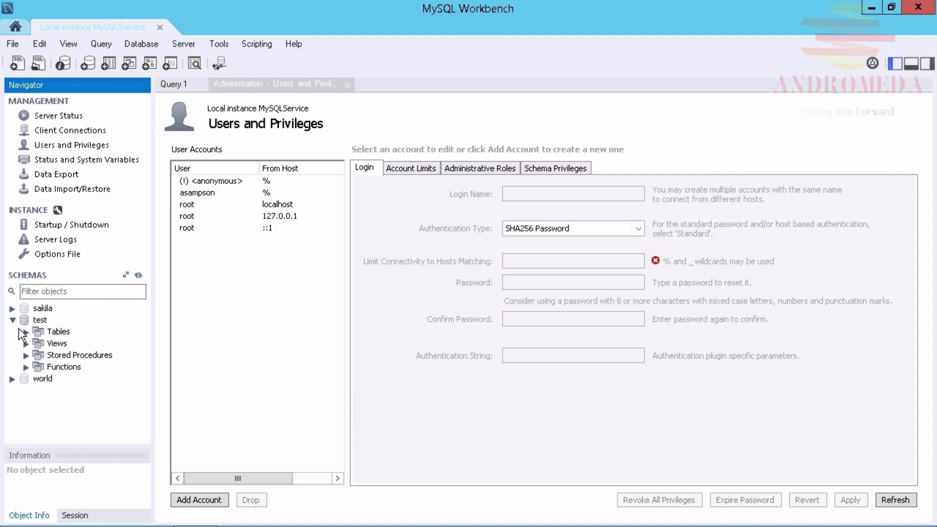
left_click(72, 334)
left_click(22, 329)
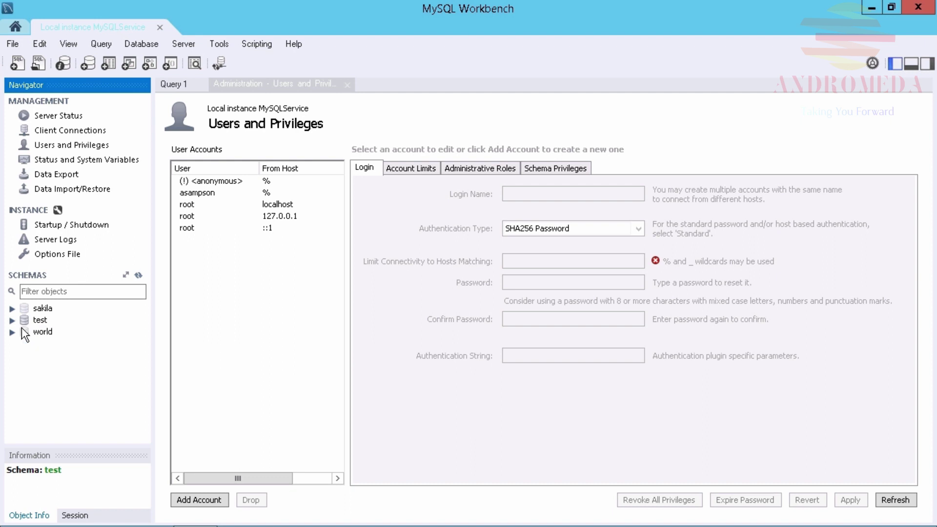
Expand the world schema down to its tables and look through city, country and countrylanguage.
left_click(43, 331)
left_click(12, 331)
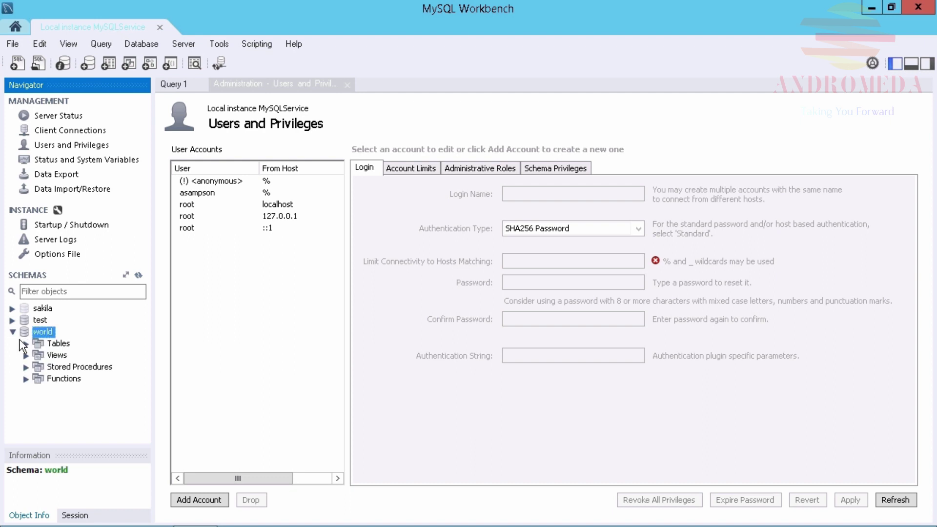
left_click(27, 343)
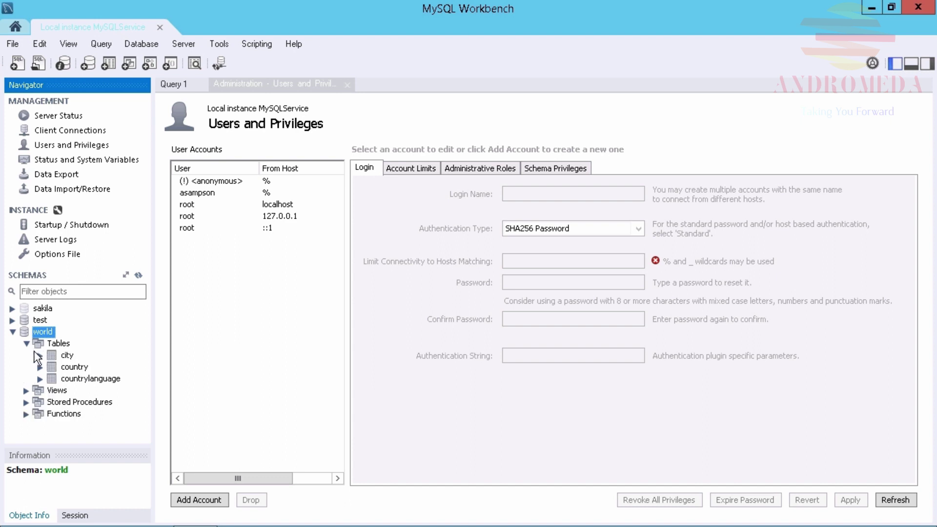
key("Down")
key("Down")
key("Down")
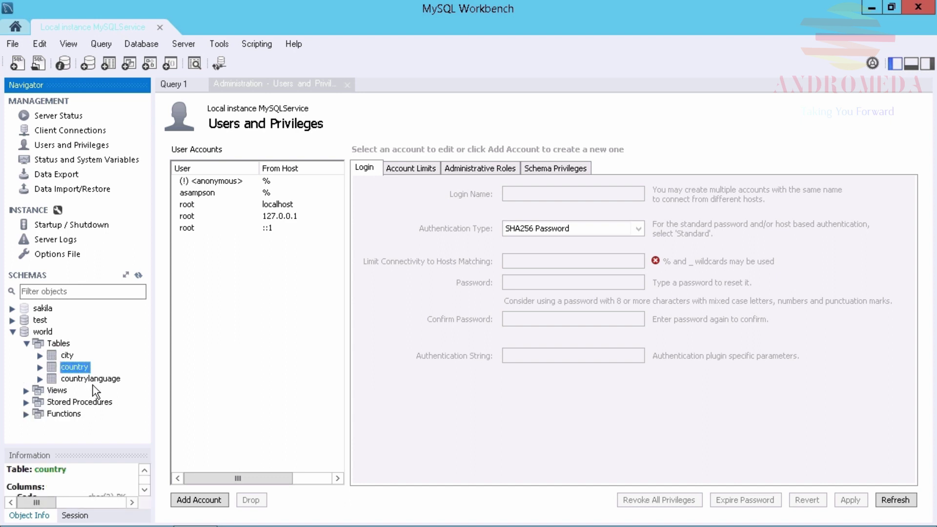
key("Down")
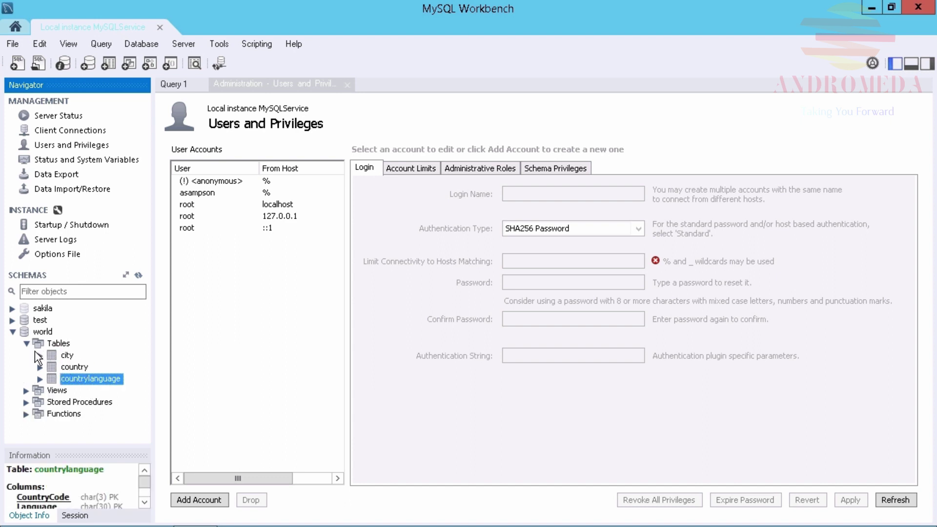
left_click(34, 349)
left_click(47, 347)
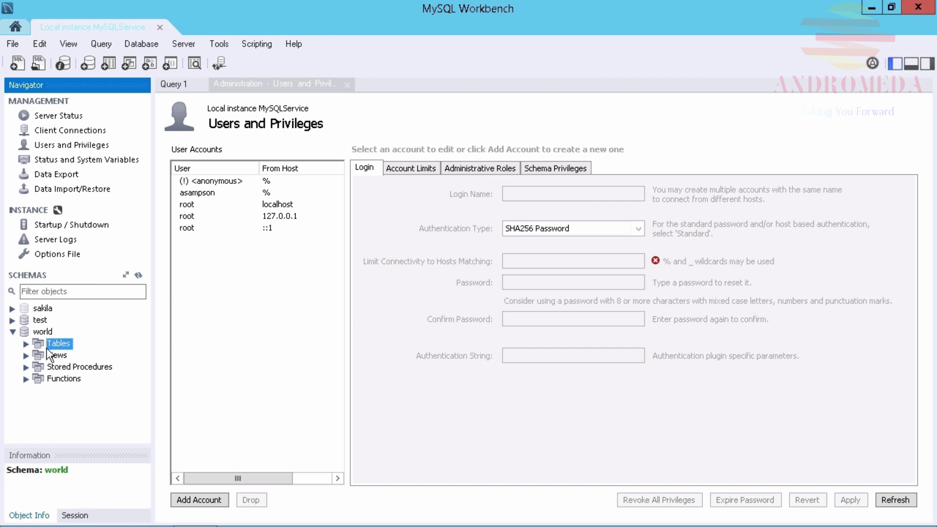
left_click(27, 345)
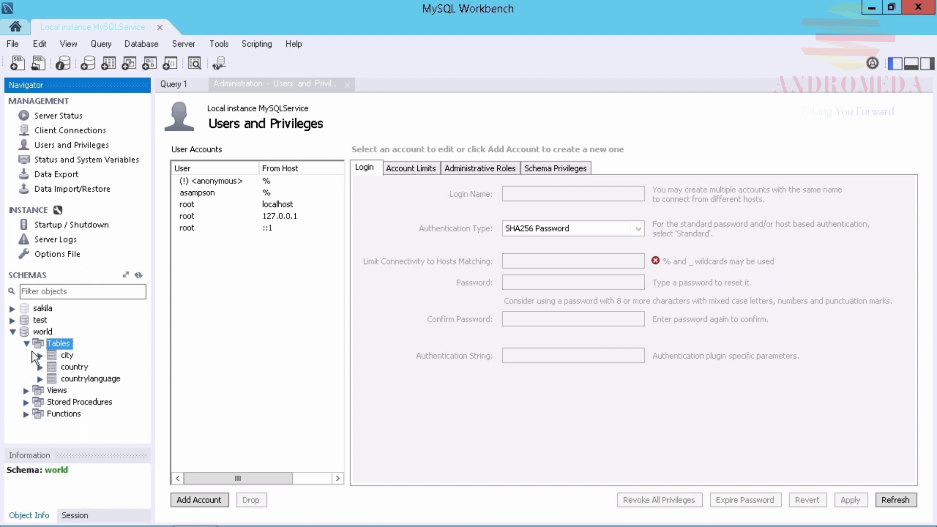
Select the rows of the world schema's city table with the limit of 1000.
left_click(72, 360)
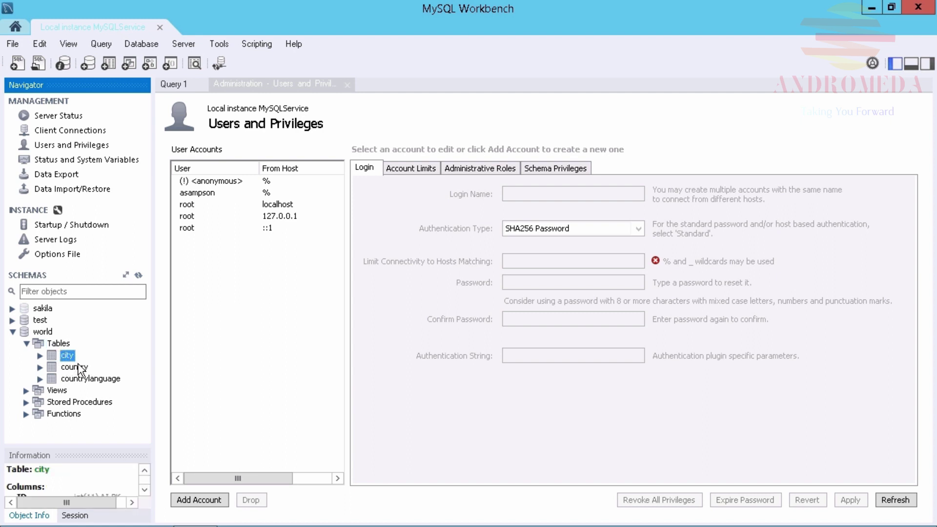
right_click(71, 364)
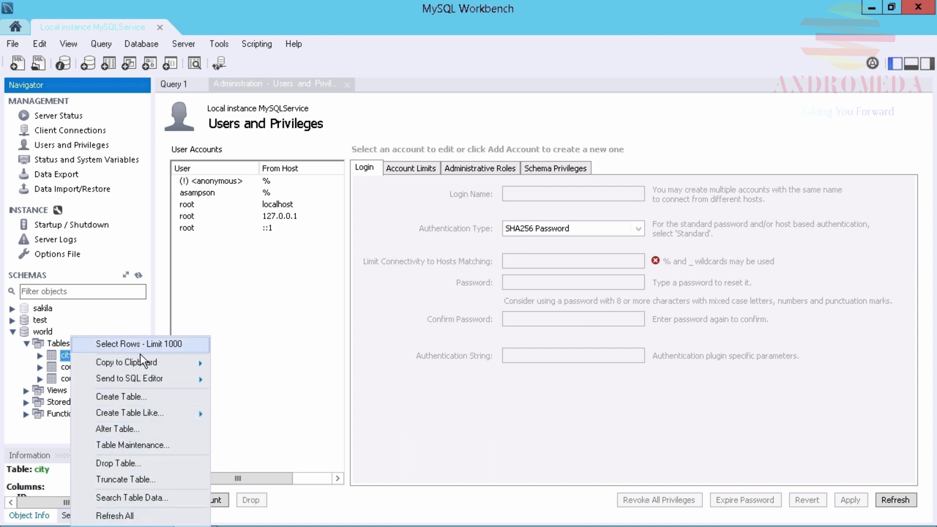
left_click(200, 351)
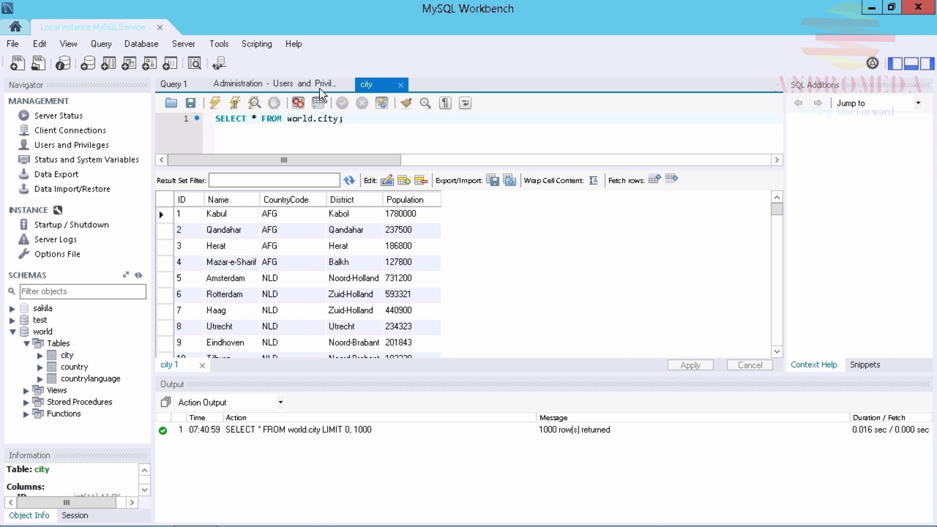
Close the city results and the Users and Privileges page, and close the Local instance MySQLService connection.
left_click(401, 85)
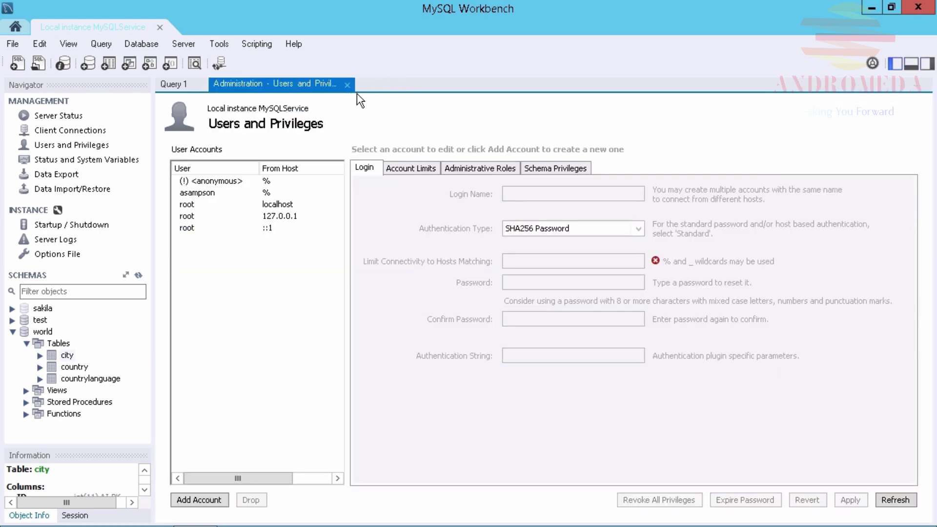
left_click(347, 85)
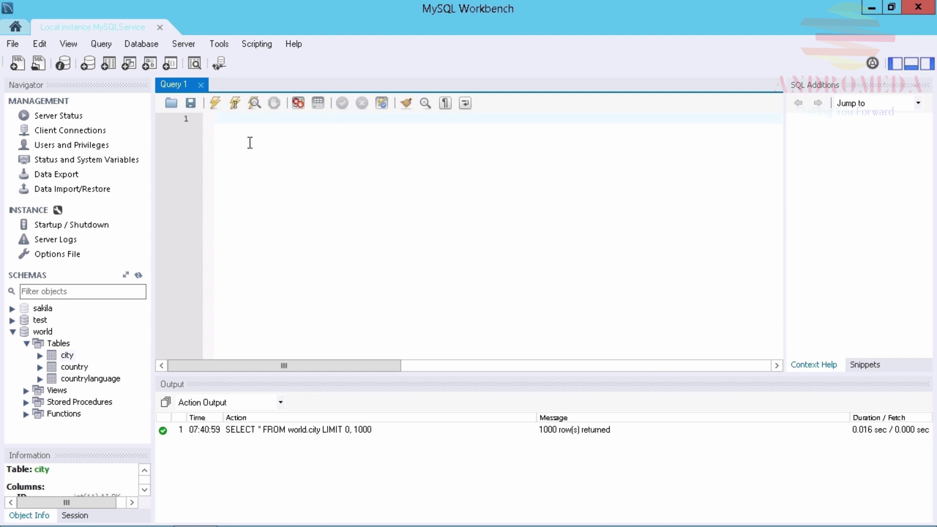
left_click(223, 136)
left_click(160, 27)
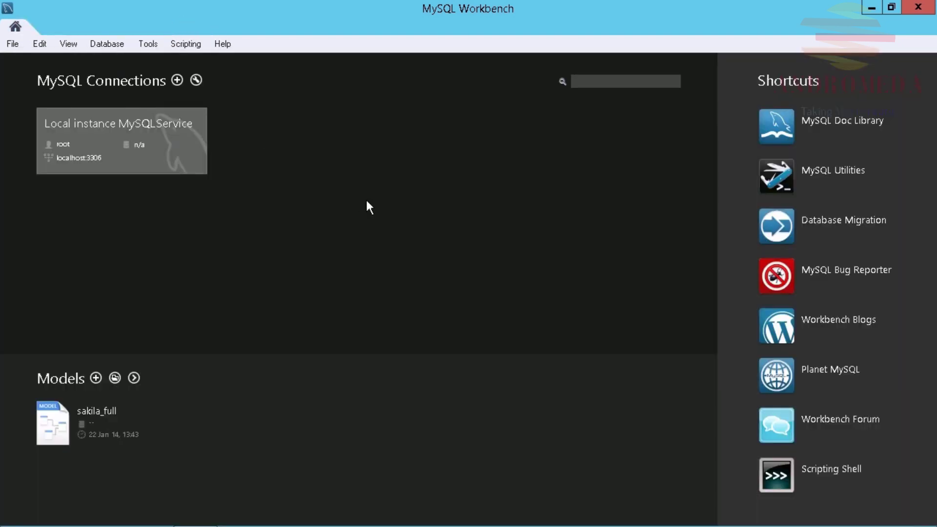
left_click(148, 44)
mouse_move(176, 63)
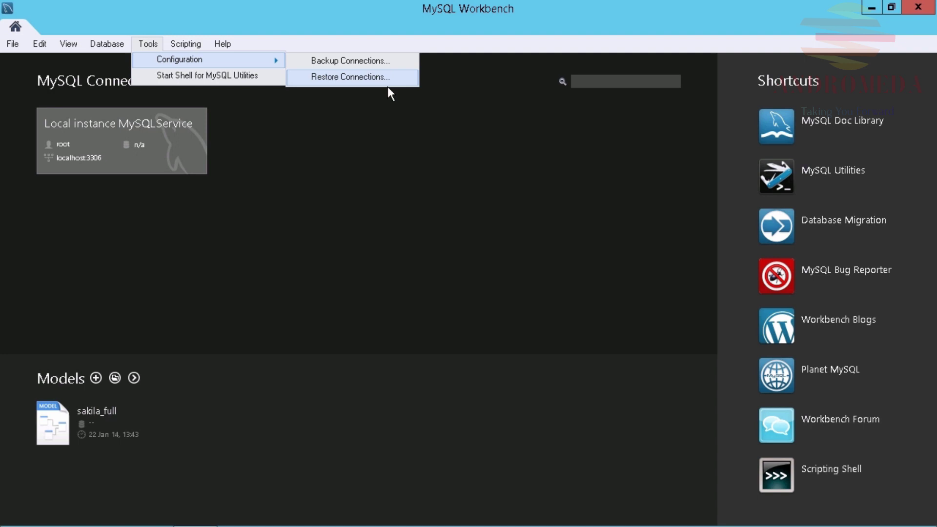
left_click(313, 278)
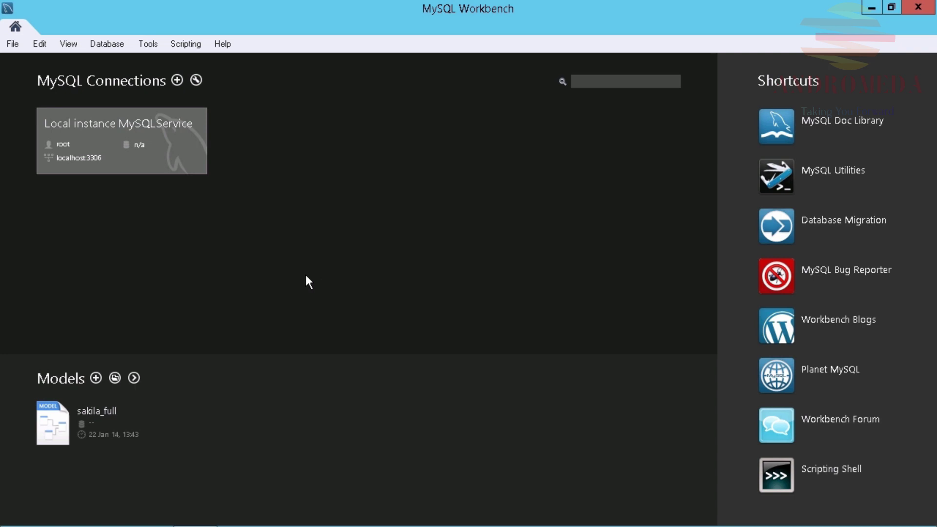
left_click(121, 47)
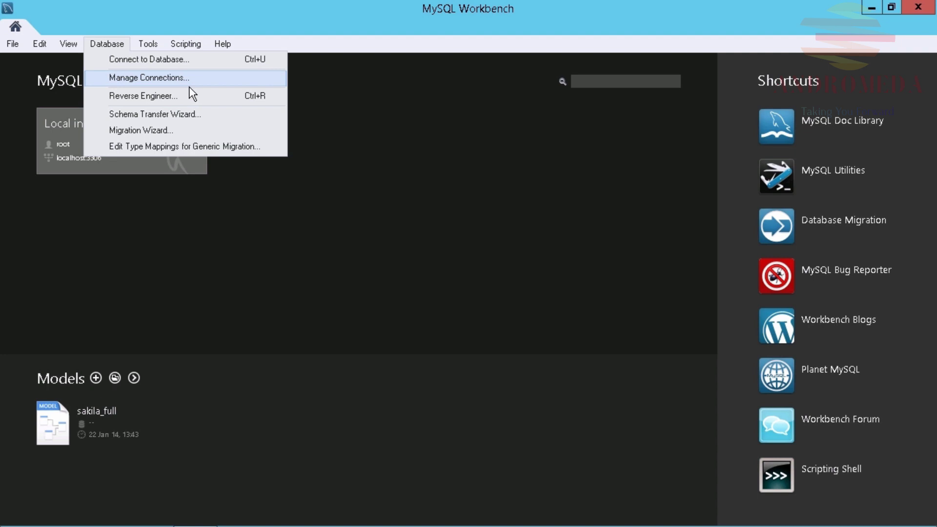
mouse_move(78, 50)
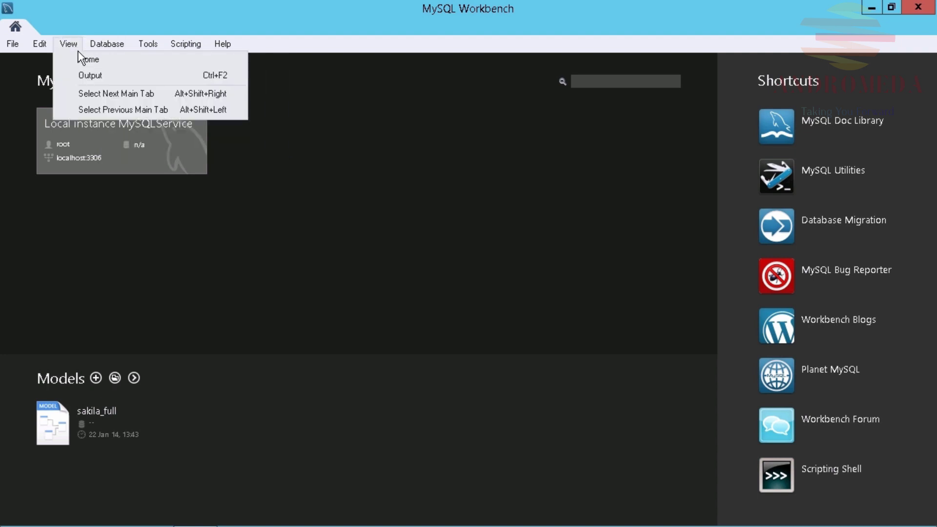
mouse_move(48, 52)
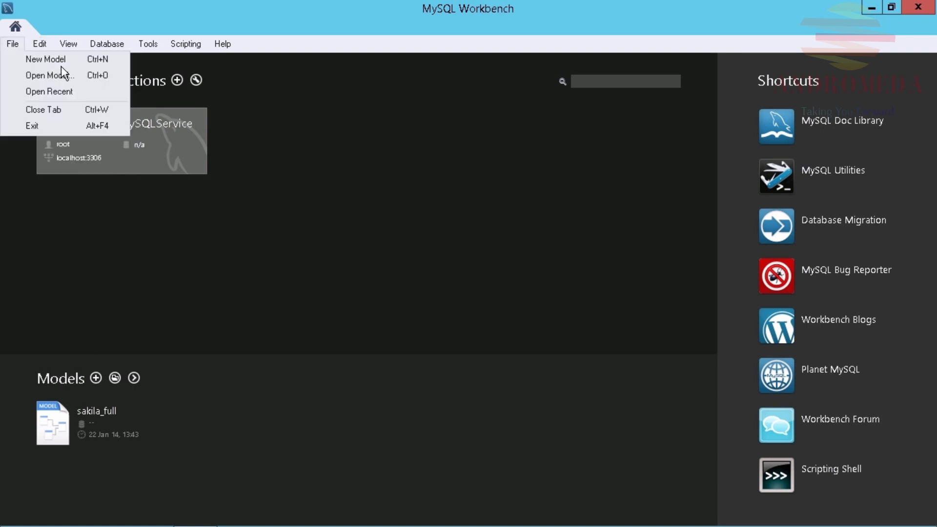
left_click(370, 274)
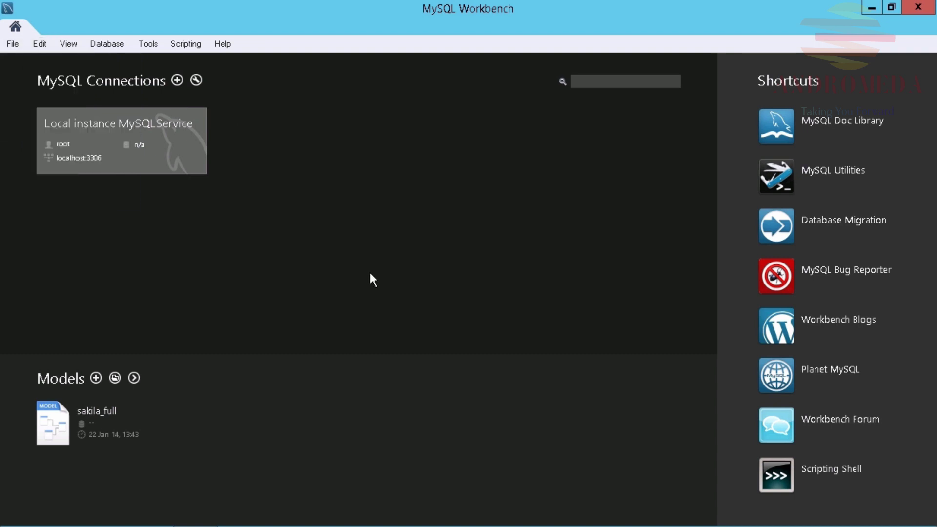